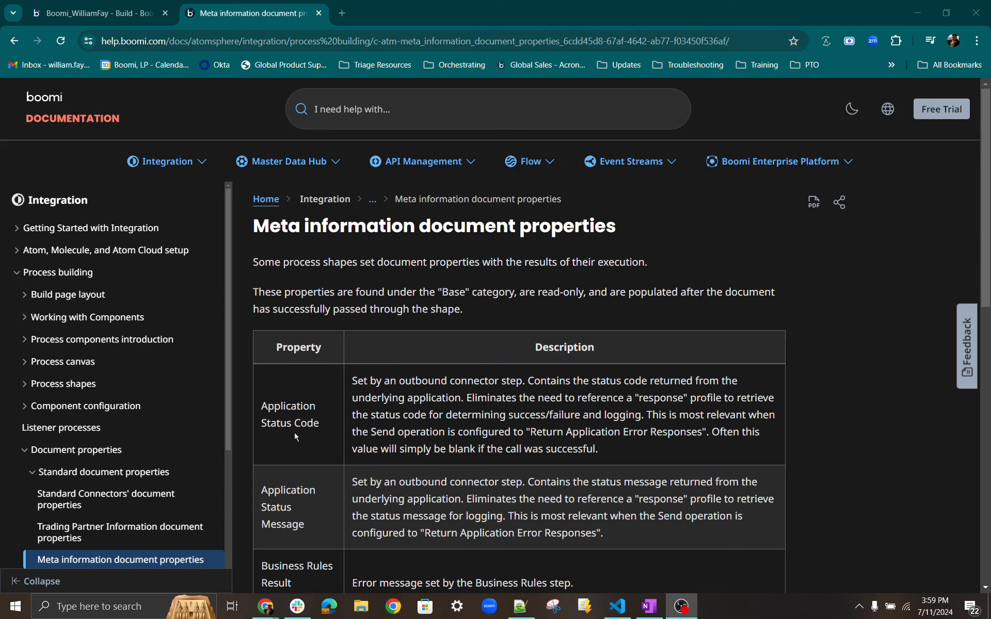
Examine the table of meta information document properties and their descriptions in the Boomi documentation.
{"action": "scroll", "coordinate": [296, 437], "scroll_direction": "down", "scroll_amount": 1}
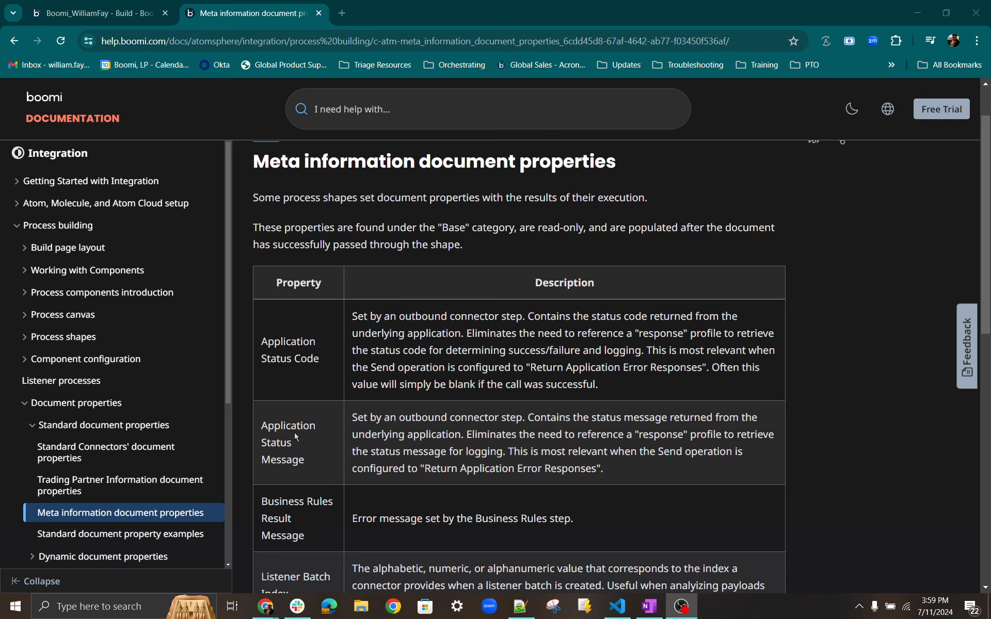
{"action": "scroll", "coordinate": [296, 437], "scroll_direction": "down", "scroll_amount": 1}
{"action": "scroll", "coordinate": [312, 393], "scroll_direction": "down", "scroll_amount": 1}
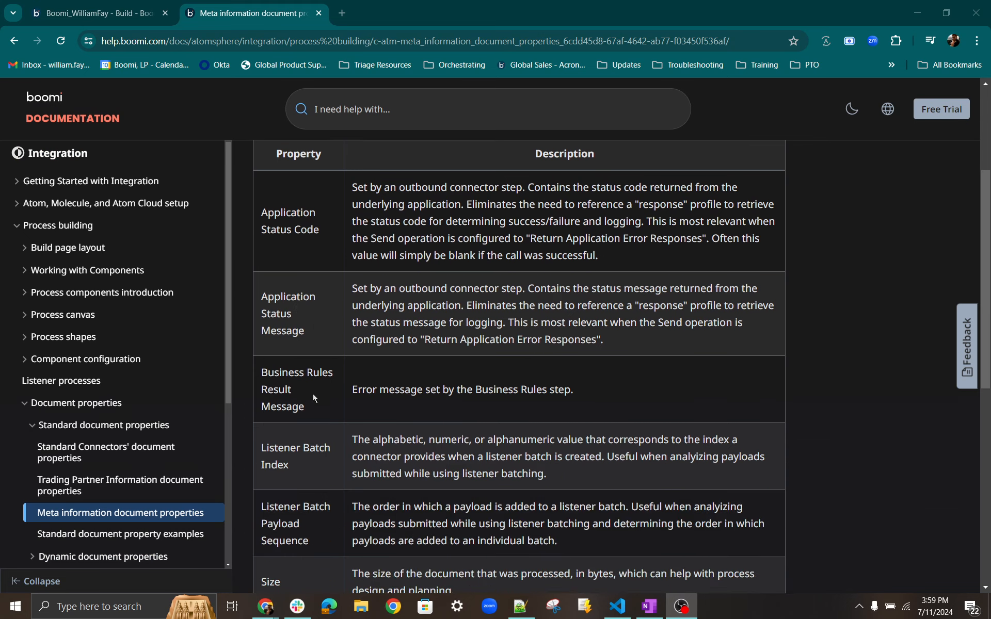
{"action": "scroll", "coordinate": [314, 398], "scroll_direction": "down", "scroll_amount": 1}
{"action": "scroll", "coordinate": [315, 381], "scroll_direction": "down", "scroll_amount": 1}
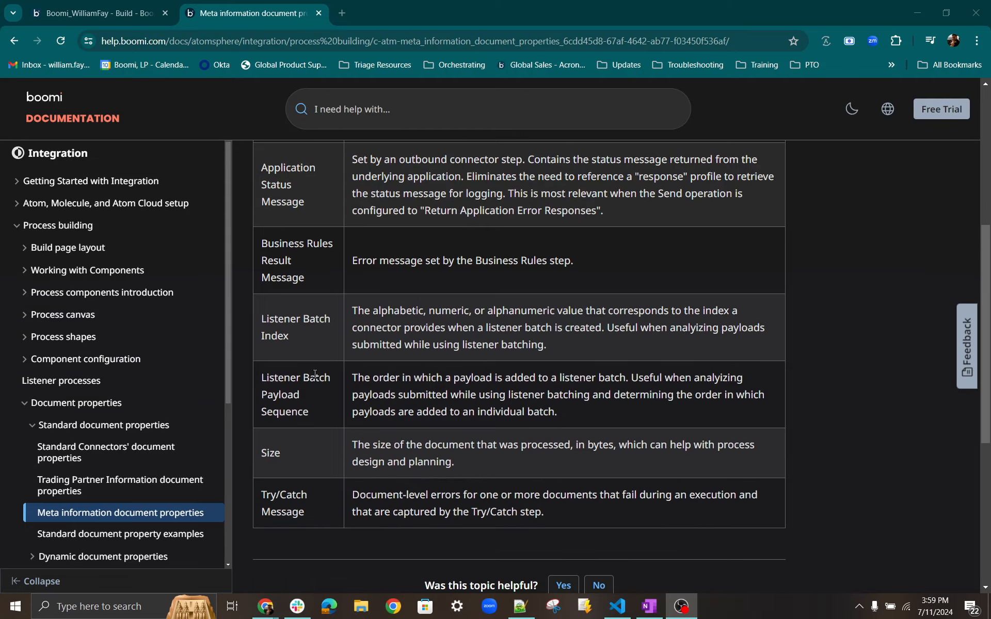
{"action": "scroll", "coordinate": [315, 346], "scroll_direction": "down", "scroll_amount": 1}
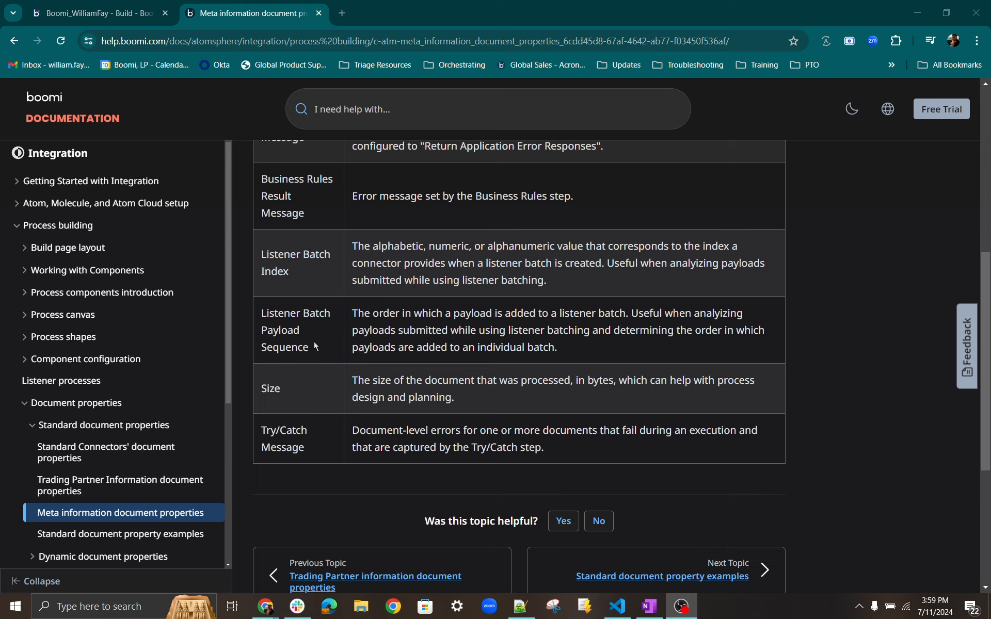
{"action": "scroll", "coordinate": [315, 347], "scroll_direction": "down", "scroll_amount": 1}
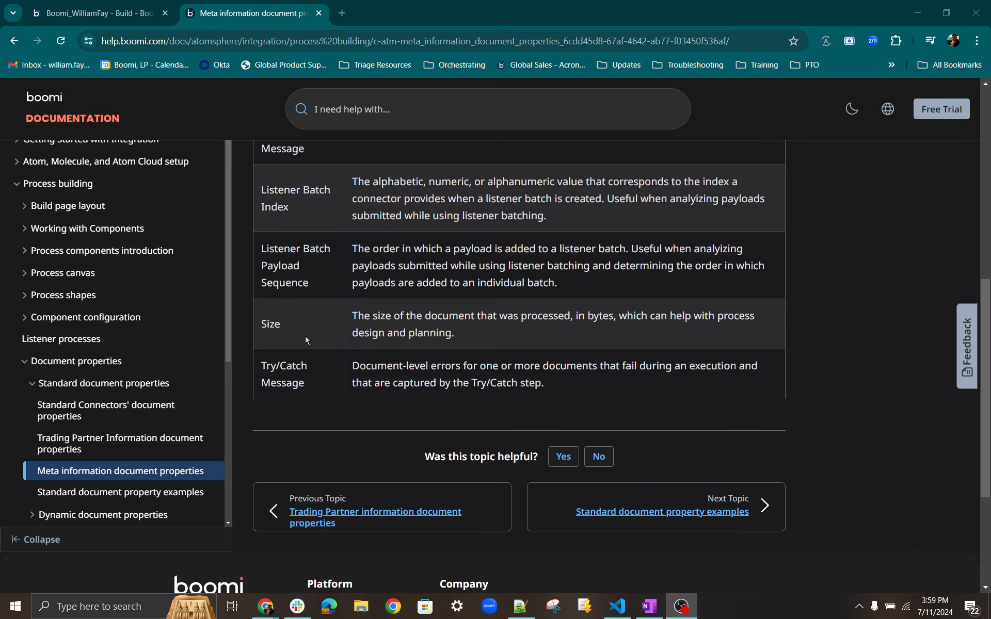
{"action": "scroll", "coordinate": [308, 342], "scroll_direction": "down", "scroll_amount": 1}
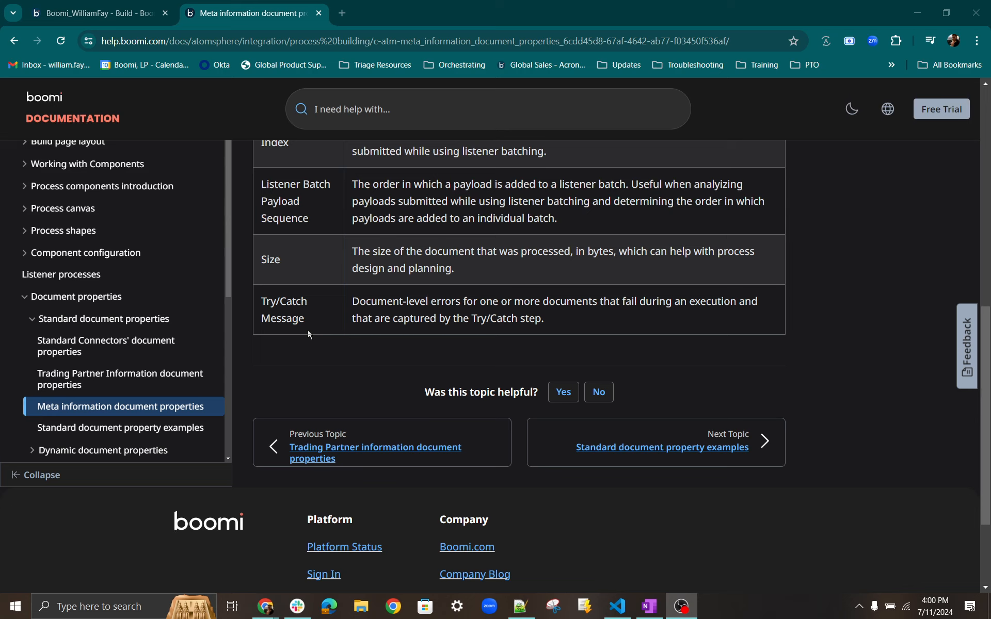
Switch to the Boomi Build page and review the Message shape's settings in the Get Document Metadata process.
{"action": "left_click", "coordinate": [98, 13]}
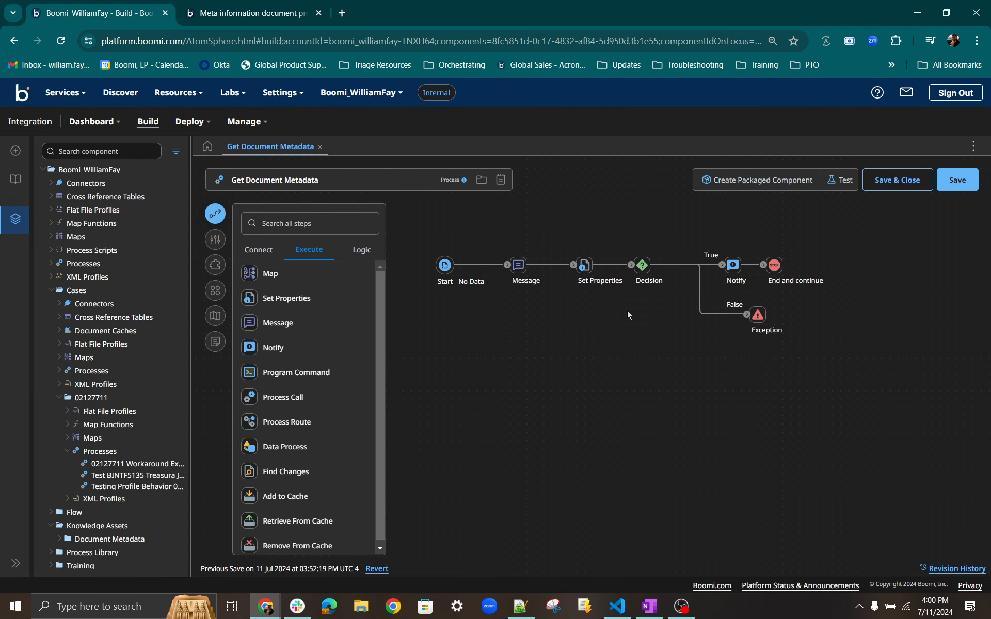
{"action": "left_click", "coordinate": [516, 266]}
{"action": "double_click", "coordinate": [517, 265]}
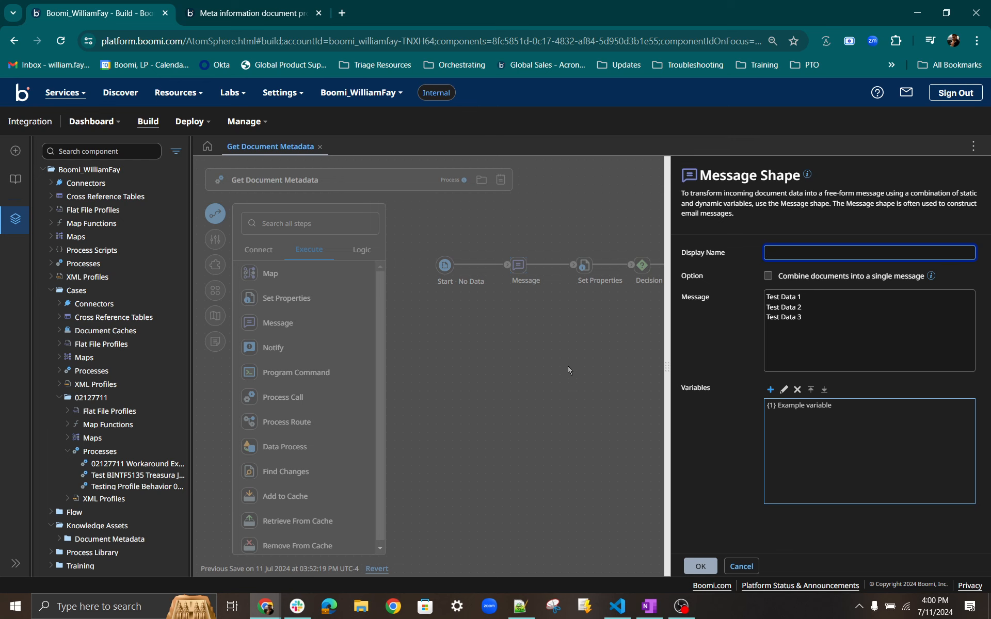
{"action": "left_click", "coordinate": [574, 349]}
Add a Dynamic Document Property named Test to the Set Properties shape.
{"action": "mouse_move", "coordinate": [579, 263]}
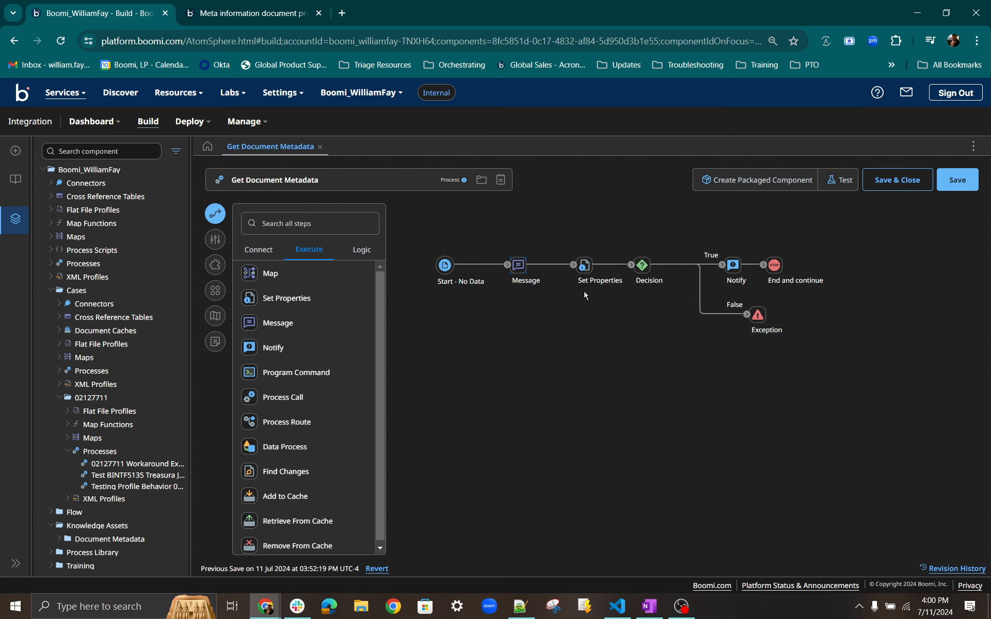
{"action": "double_click", "coordinate": [585, 267]}
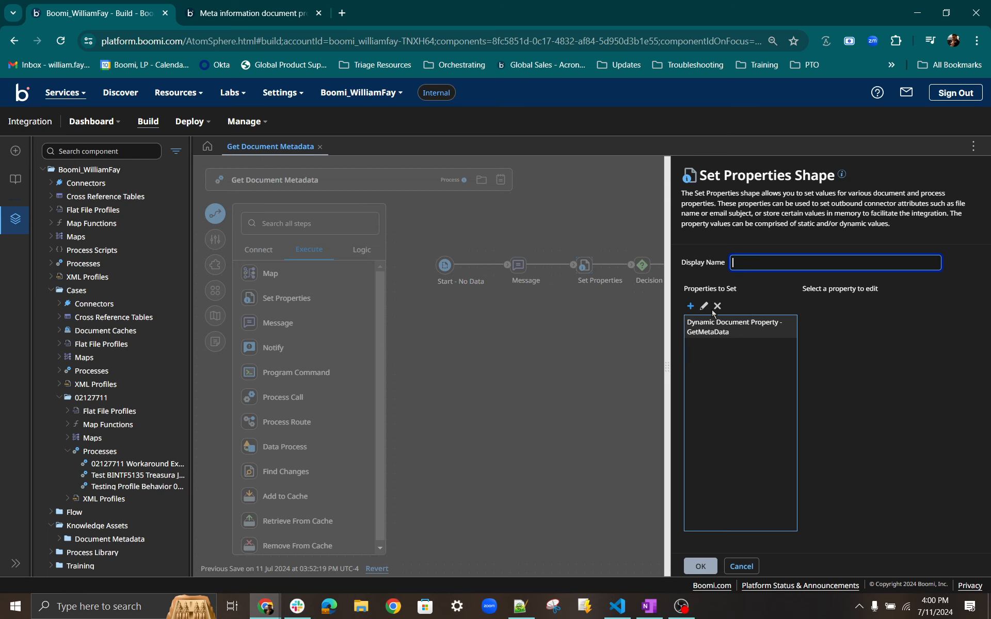
{"action": "left_click", "coordinate": [691, 306]}
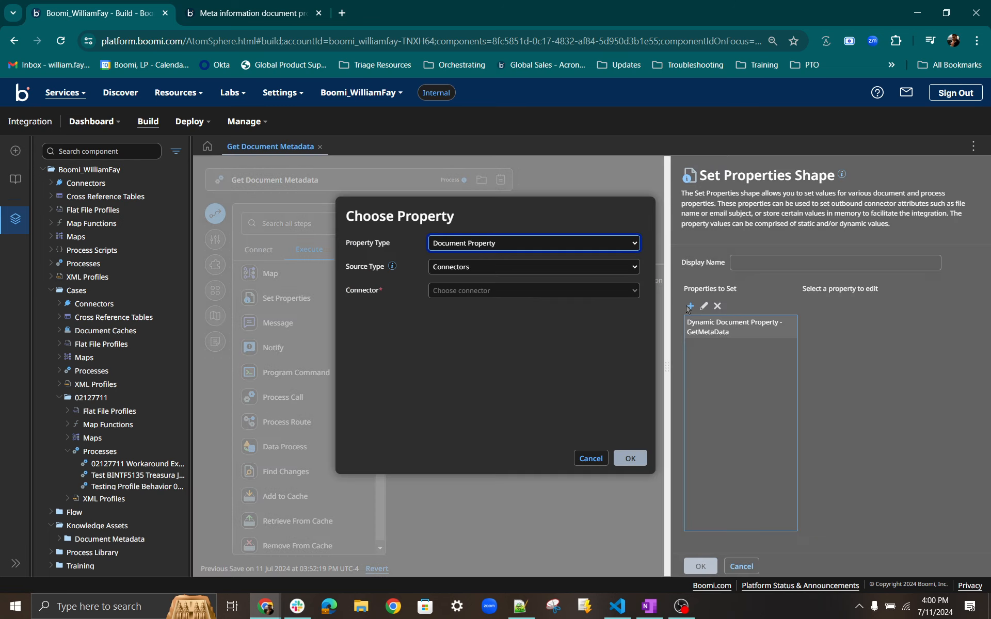
{"action": "left_click", "coordinate": [506, 247]}
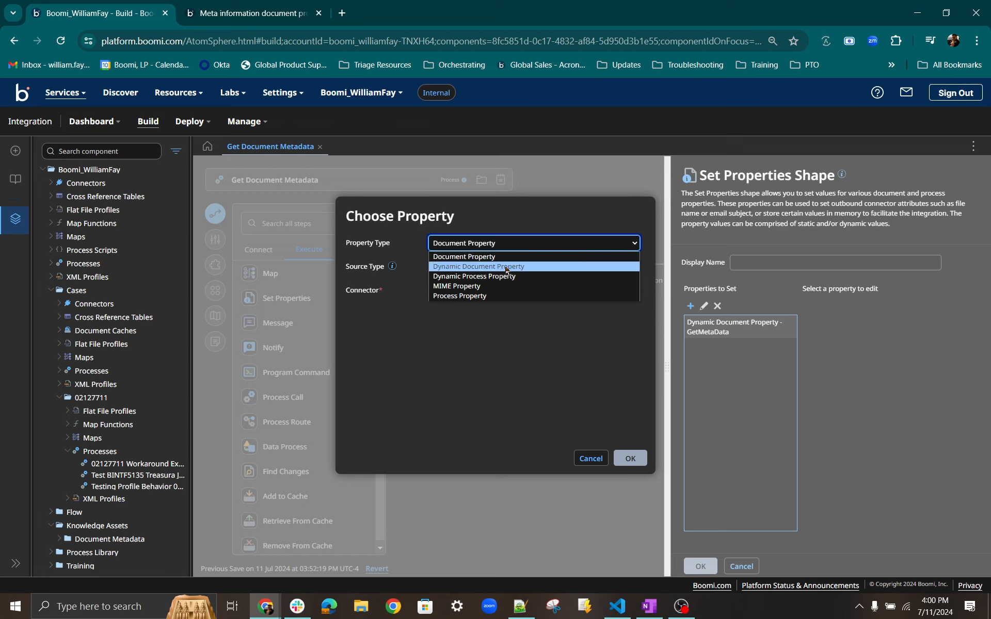
{"action": "left_click", "coordinate": [505, 266]}
{"action": "left_click", "coordinate": [505, 266]}
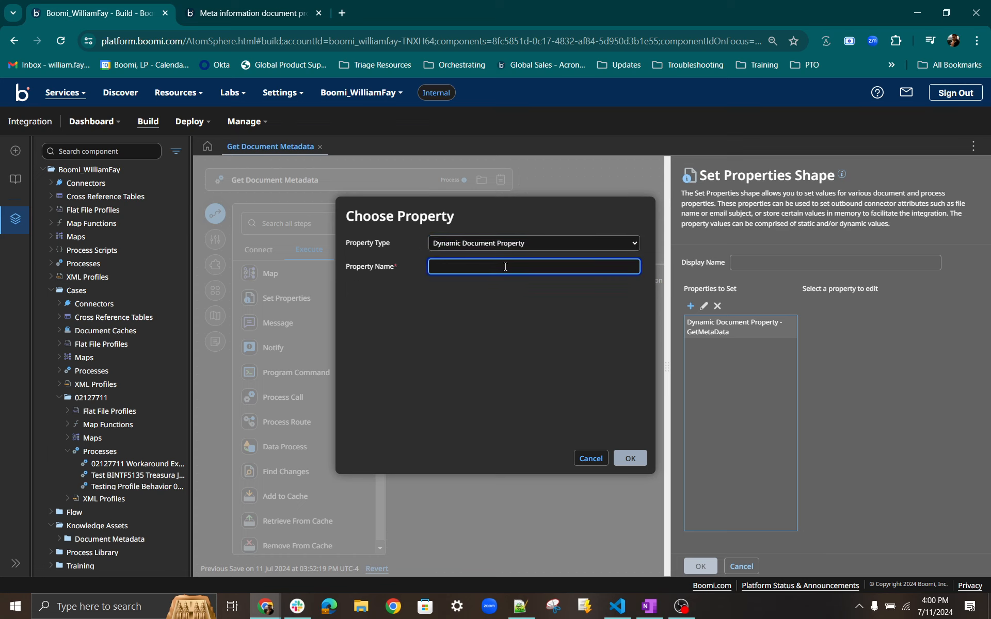
{"action": "type", "text": "Test"}
{"action": "left_click", "coordinate": [634, 462]}
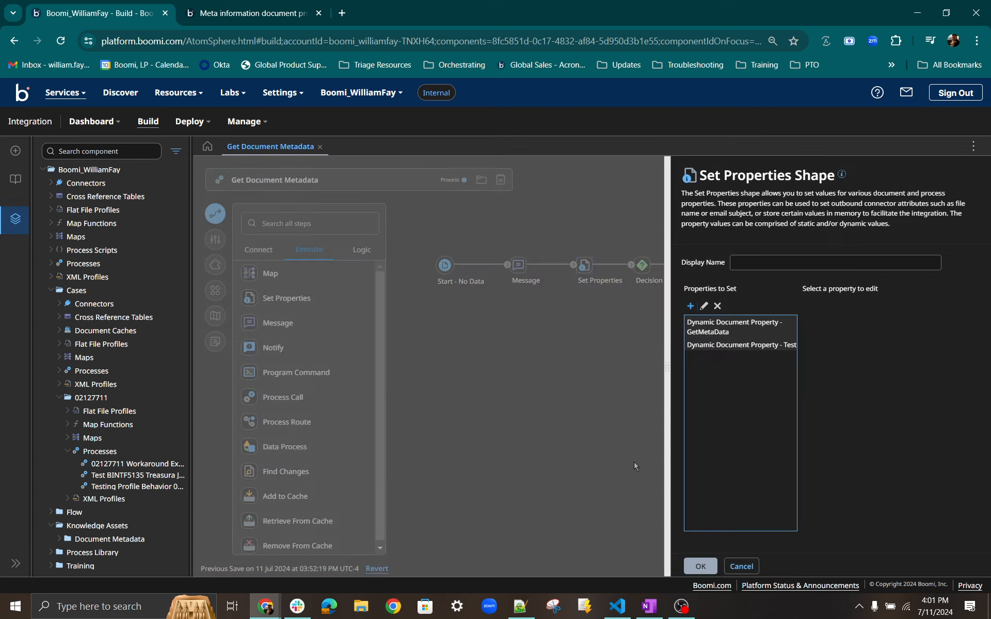
Give the Test property a Document Property parameter value with source type Meta Data and property Size.
{"action": "left_click", "coordinate": [761, 349]}
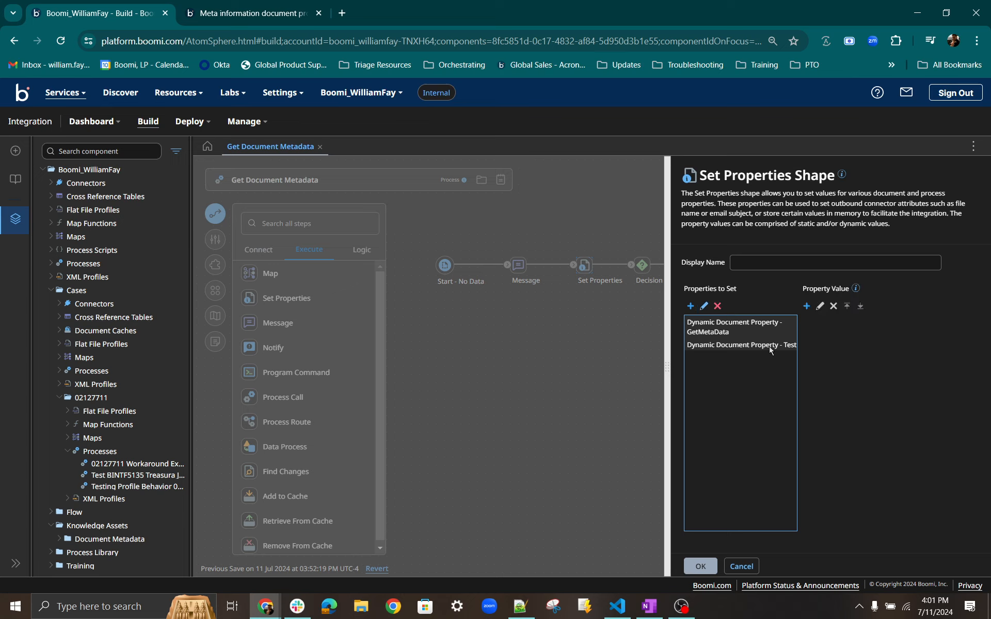
{"action": "left_click", "coordinate": [807, 307]}
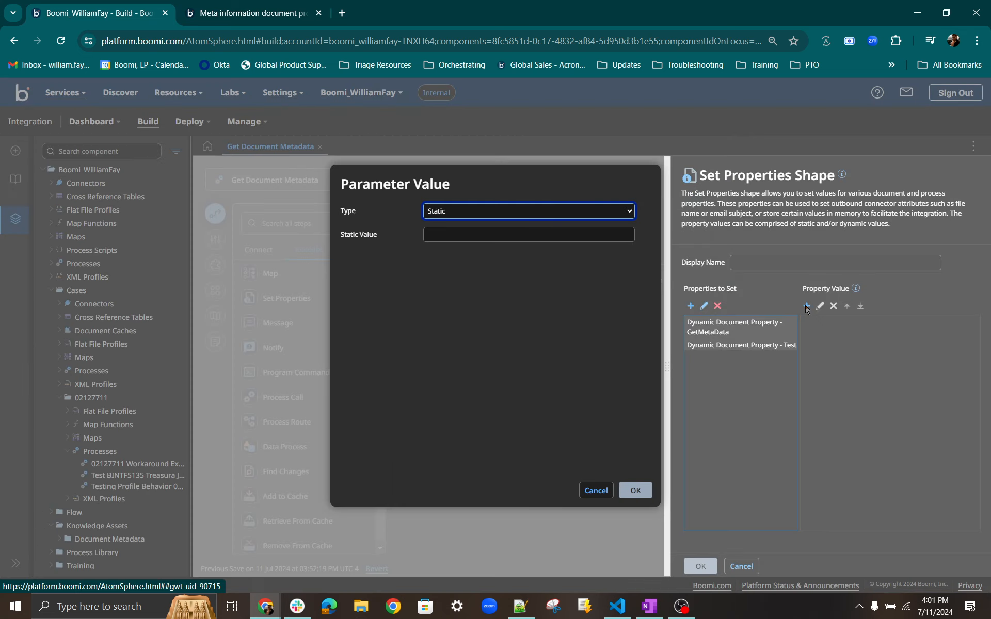
{"action": "left_click", "coordinate": [518, 217]}
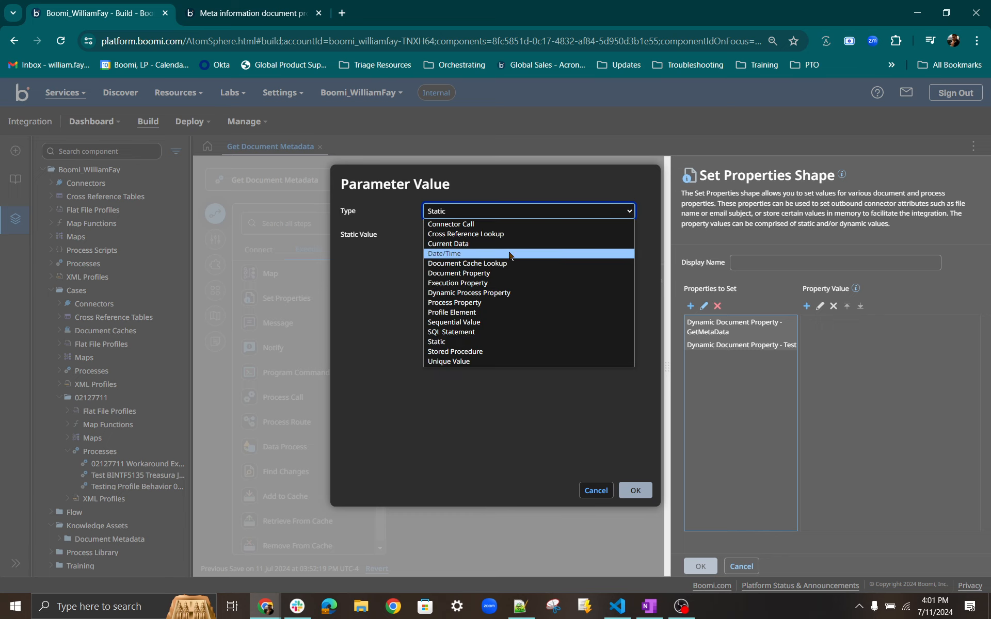
{"action": "left_click", "coordinate": [510, 278]}
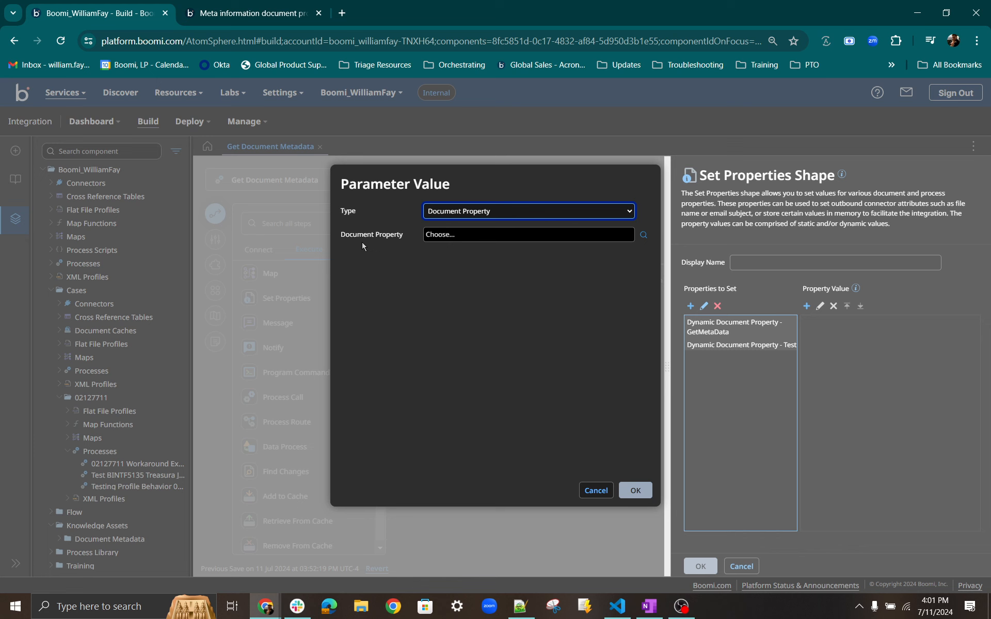
{"action": "left_click", "coordinate": [643, 236]}
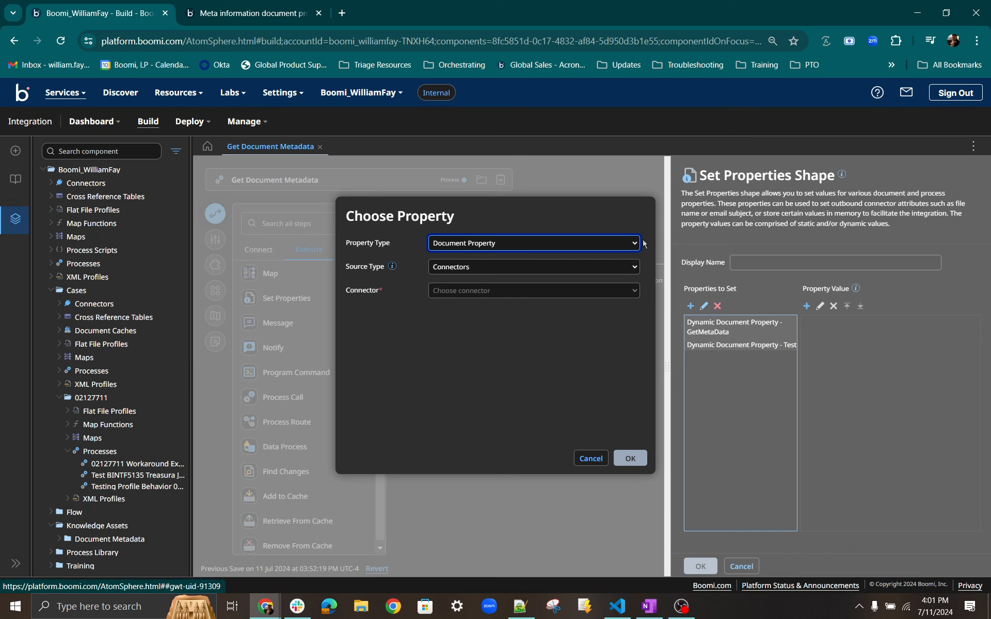
{"action": "left_click", "coordinate": [486, 248]}
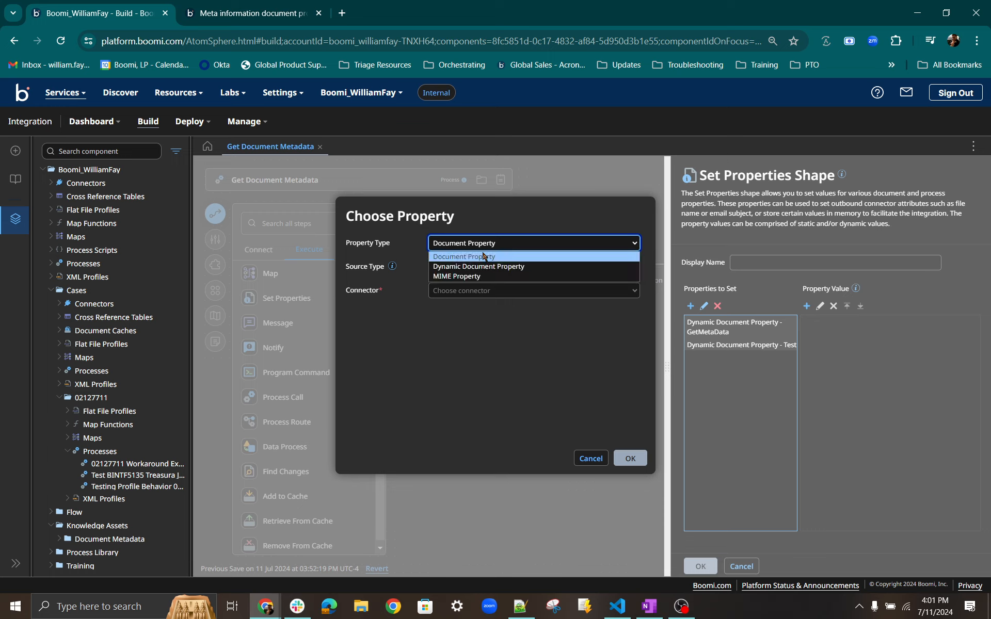
{"action": "left_click", "coordinate": [486, 256]}
{"action": "left_click", "coordinate": [468, 269]}
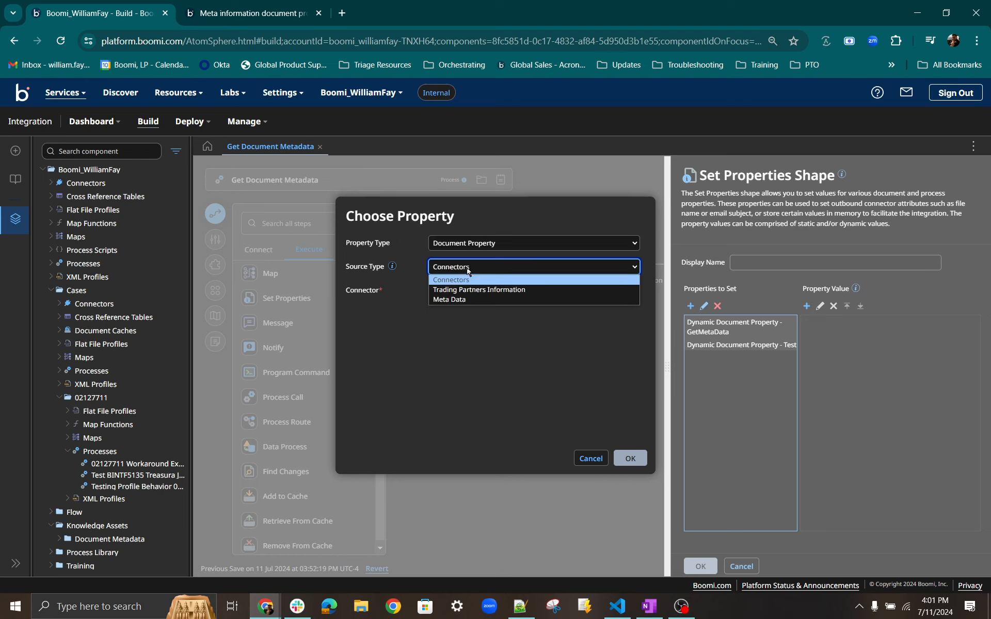
{"action": "left_click", "coordinate": [475, 301]}
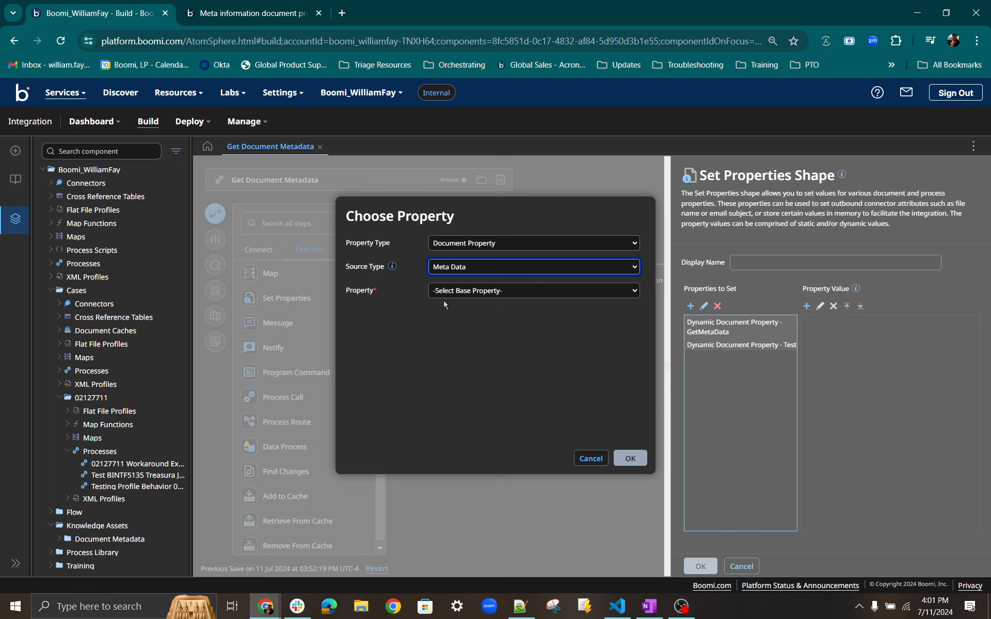
{"action": "left_click", "coordinate": [503, 298]}
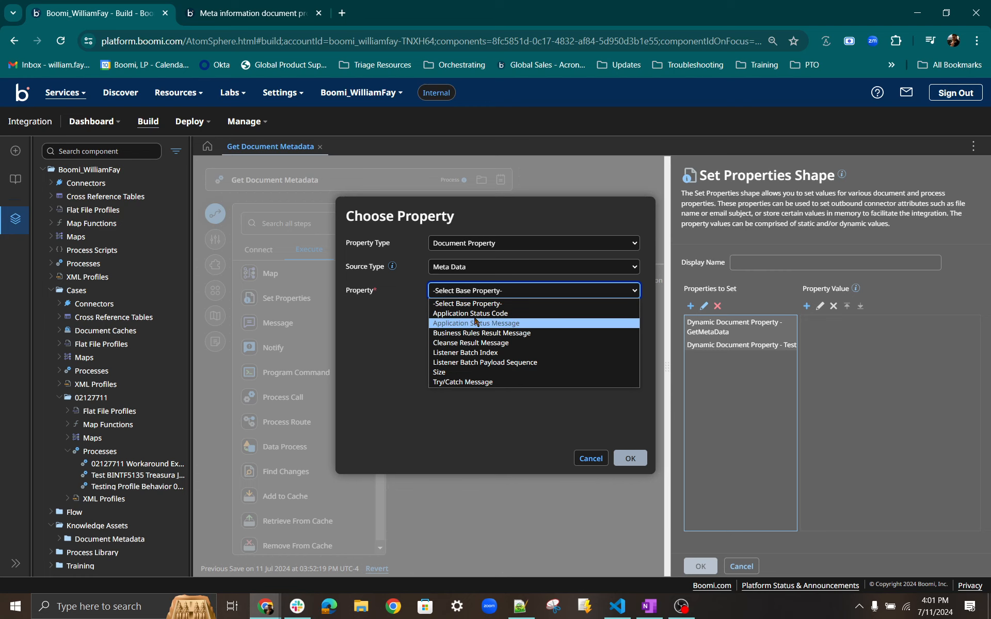
{"action": "left_click", "coordinate": [464, 373]}
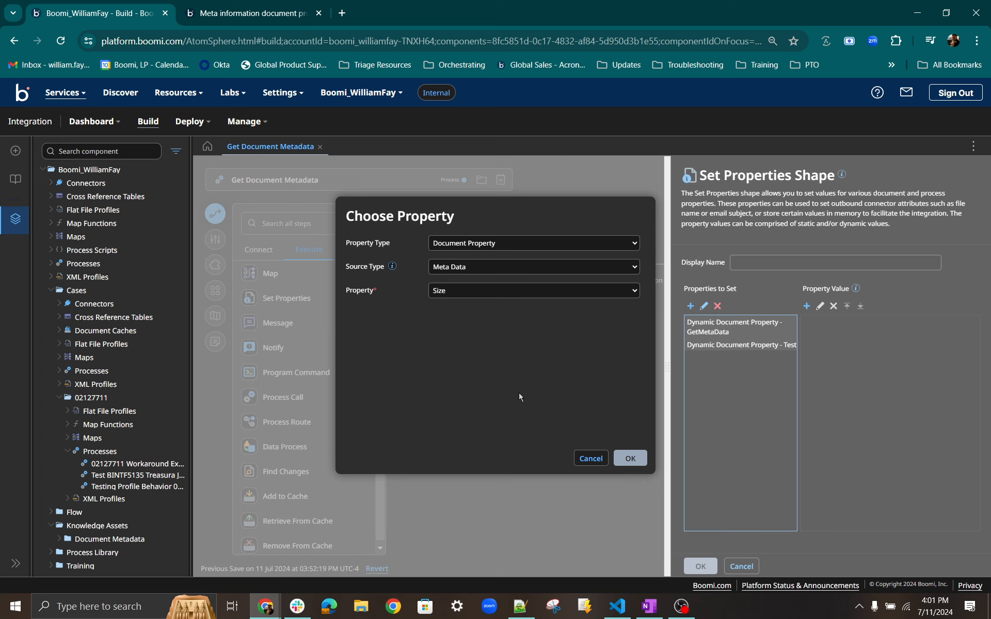
{"action": "left_click", "coordinate": [627, 459]}
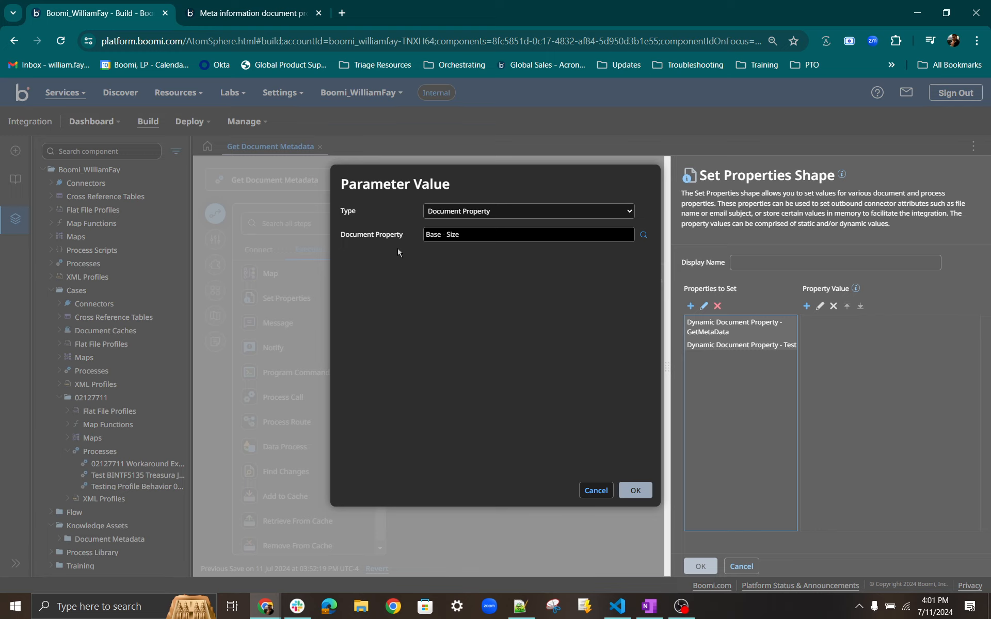
{"action": "left_click", "coordinate": [640, 494]}
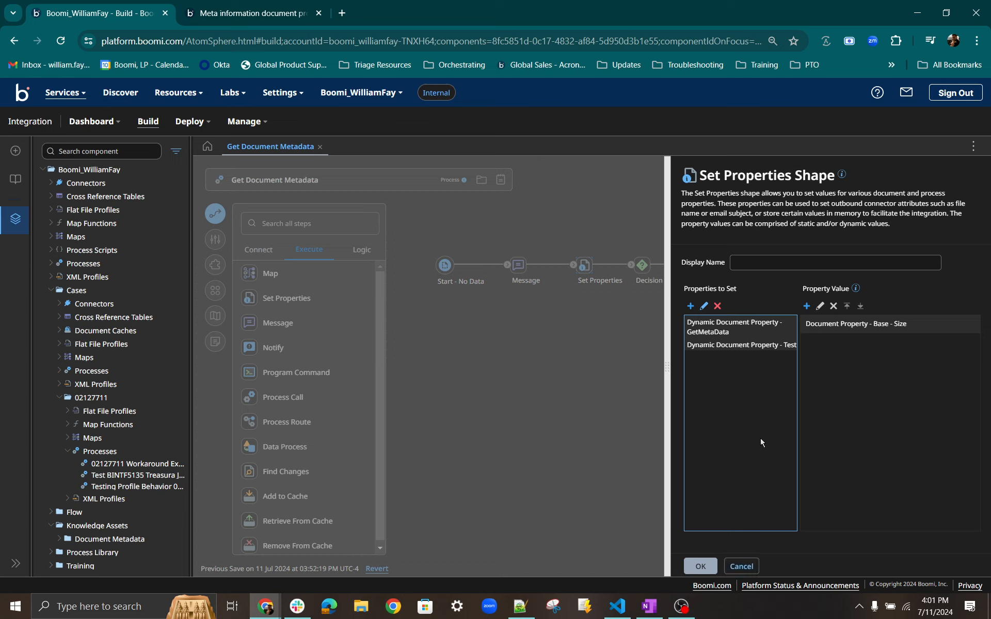
Discard the changes made to the Set Properties shape.
{"action": "left_click", "coordinate": [746, 570]}
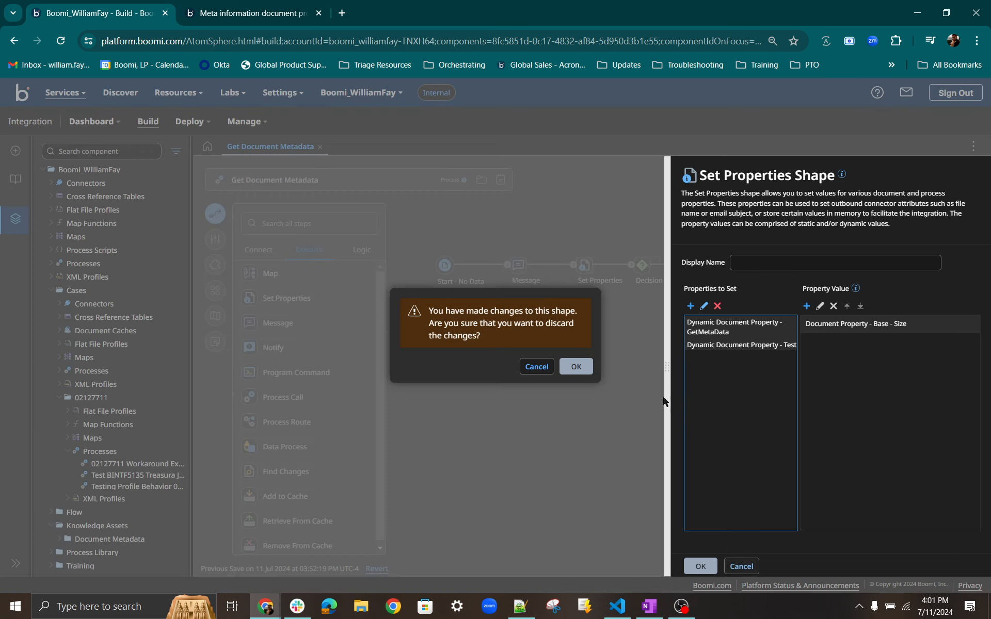
{"action": "left_click", "coordinate": [588, 367]}
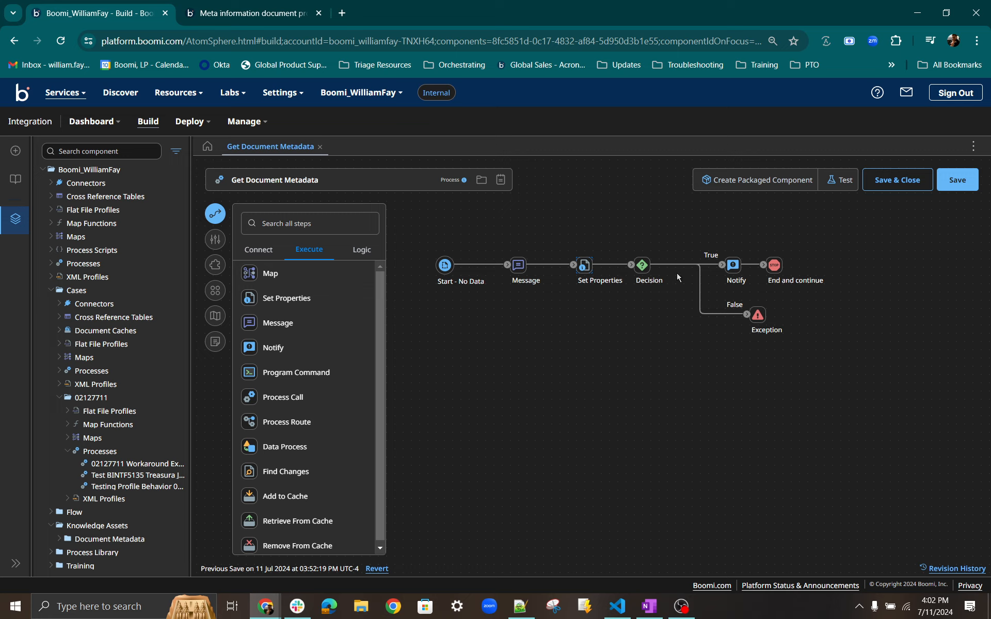
Open the Decision shape's First Value and choose Document Property as its parameter type.
{"action": "left_click", "coordinate": [646, 274]}
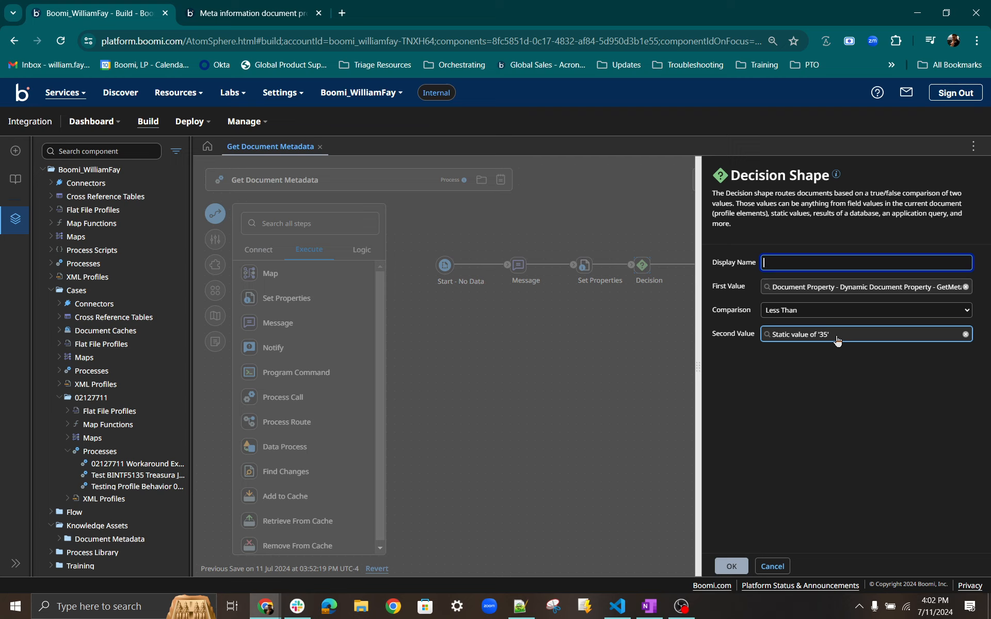
{"action": "left_click", "coordinate": [795, 291]}
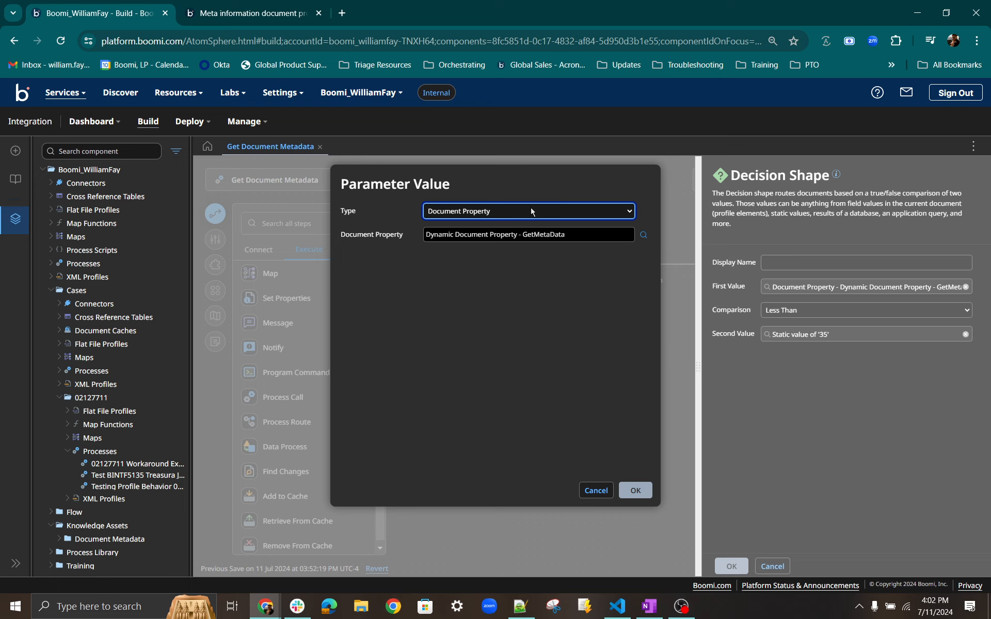
{"action": "left_click", "coordinate": [532, 211]}
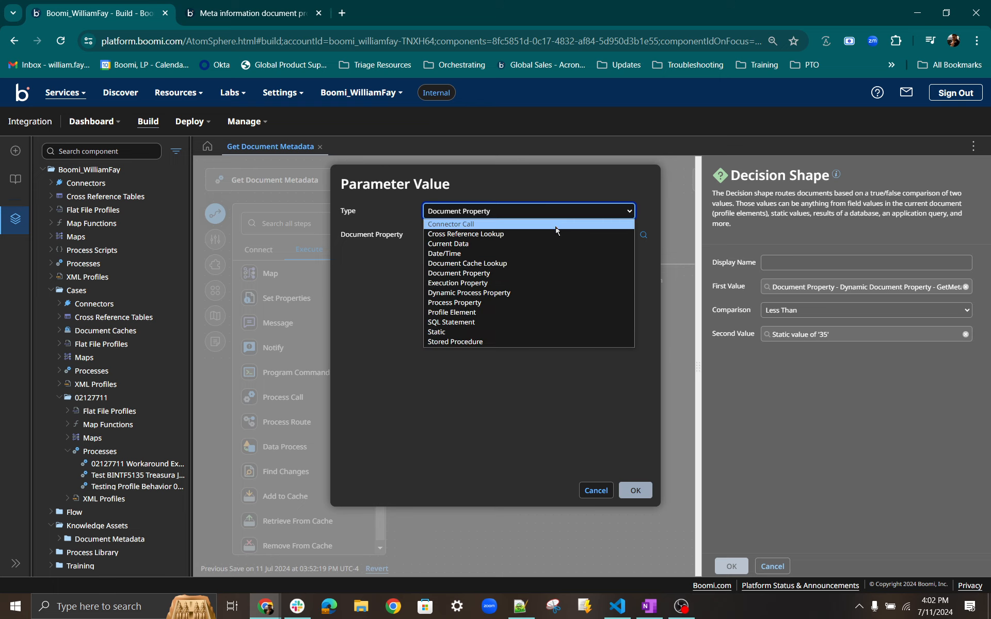
{"action": "left_click", "coordinate": [519, 274]}
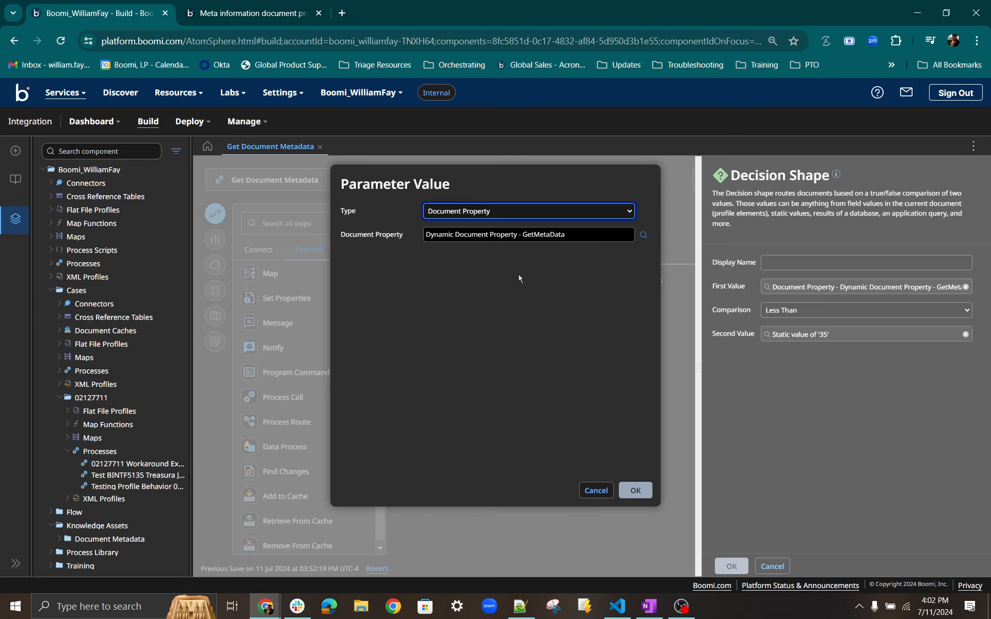
Switch the First Value's property type to Document Property with source type Meta Data and look through its base properties.
{"action": "left_click", "coordinate": [642, 236]}
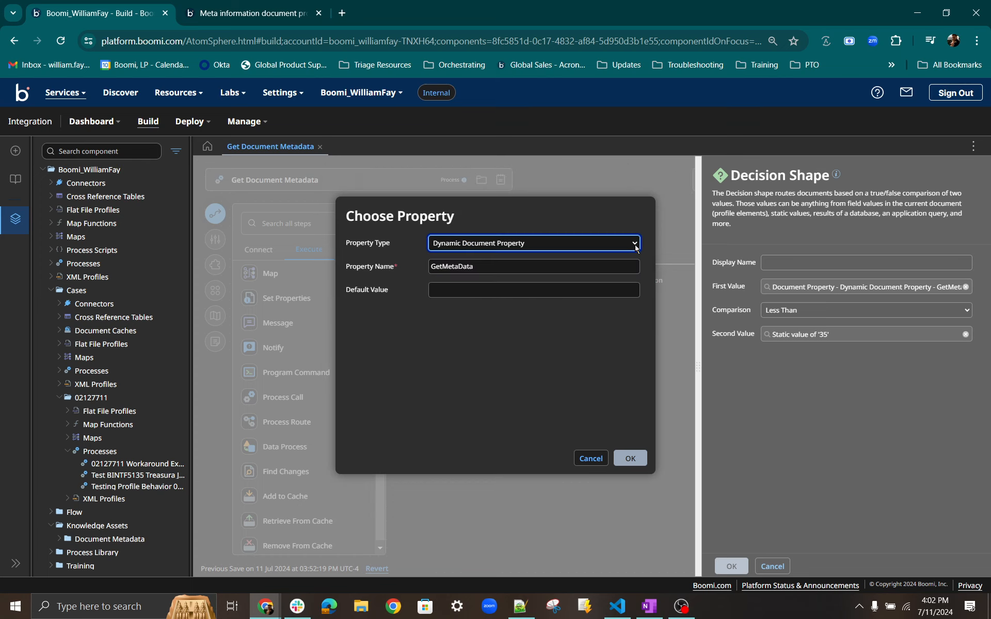
{"action": "left_click", "coordinate": [635, 244]}
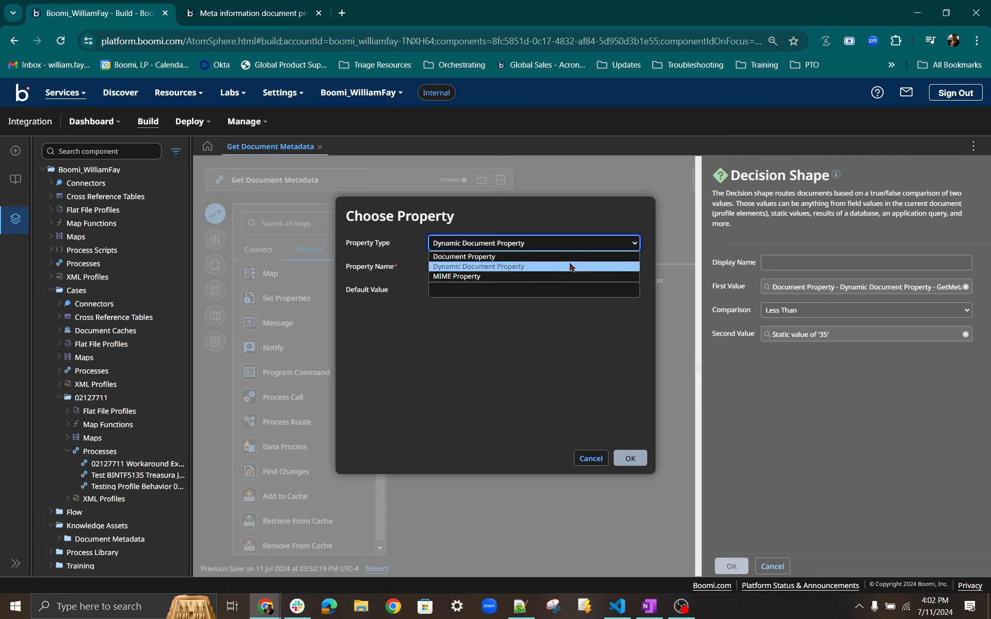
{"action": "key", "text": "Up"}
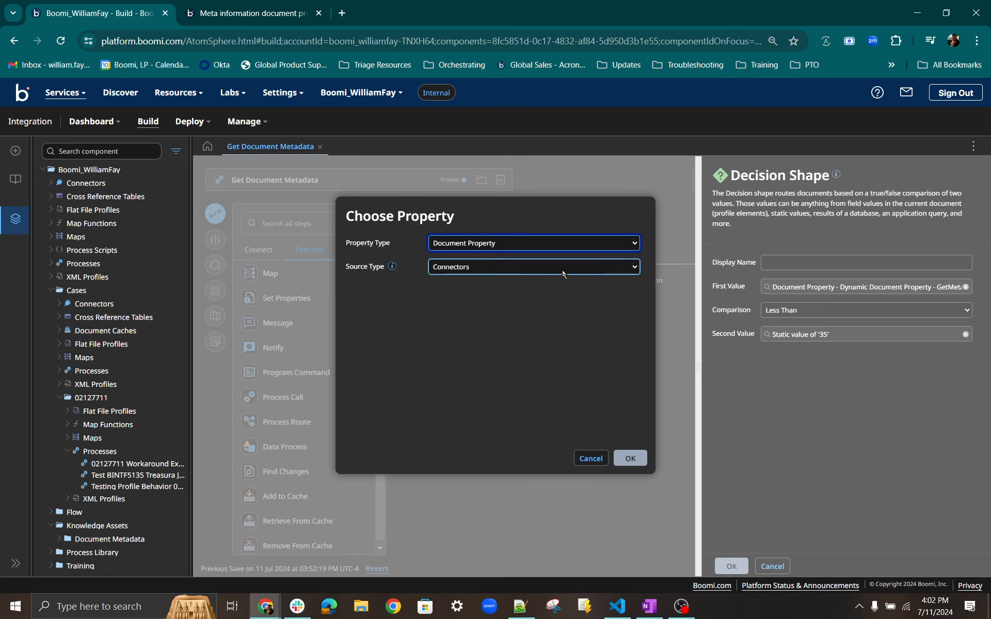
{"action": "left_click", "coordinate": [568, 268]}
{"action": "left_click", "coordinate": [505, 300]}
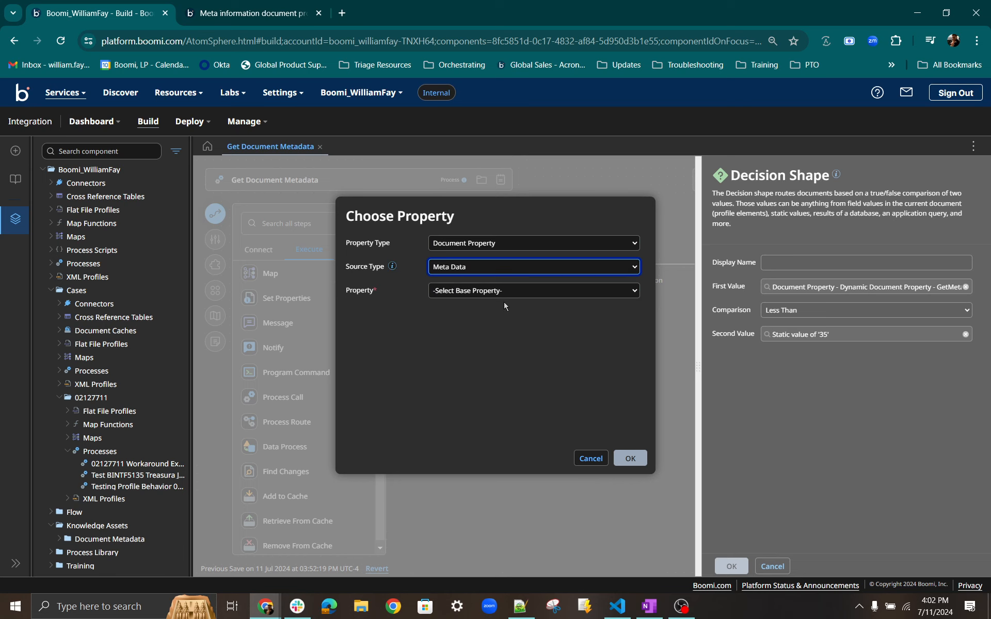
{"action": "left_click", "coordinate": [480, 290]}
{"action": "left_click", "coordinate": [451, 421]}
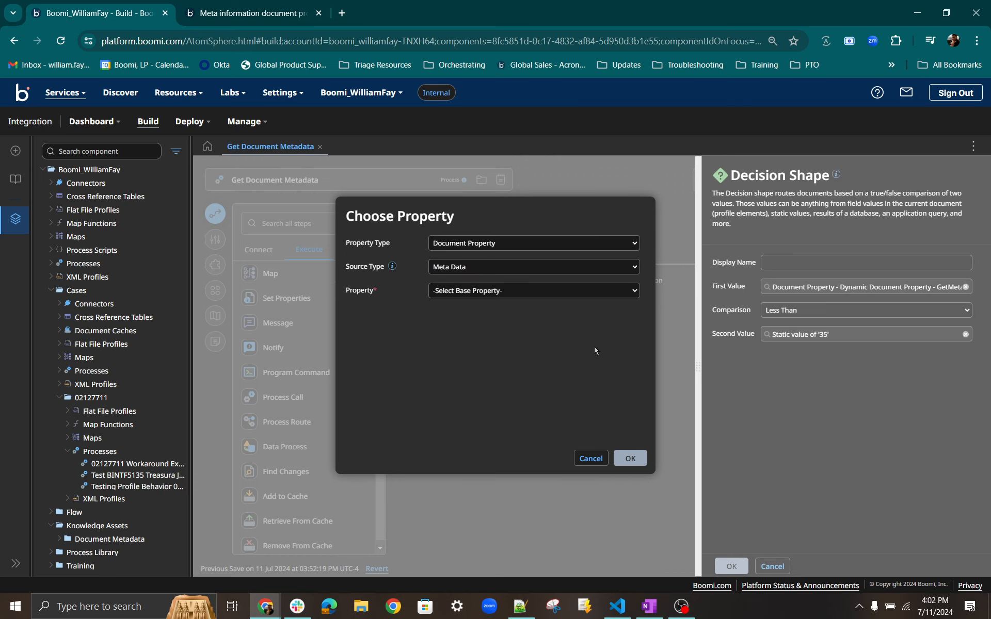
Discard the First Value edits and close the Decision shape's settings.
{"action": "left_click", "coordinate": [592, 459]}
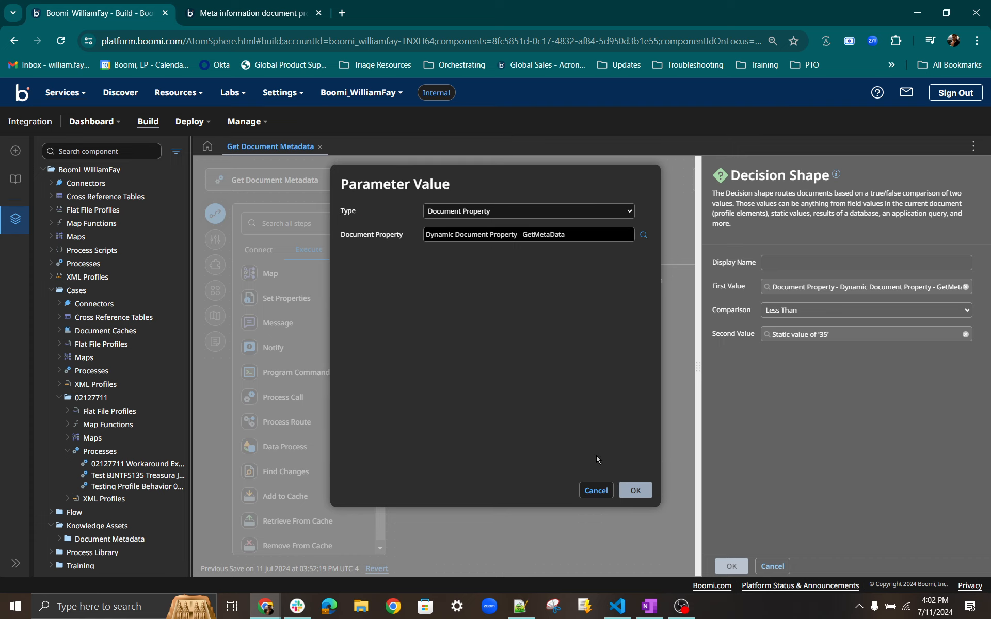
{"action": "left_click", "coordinate": [597, 490]}
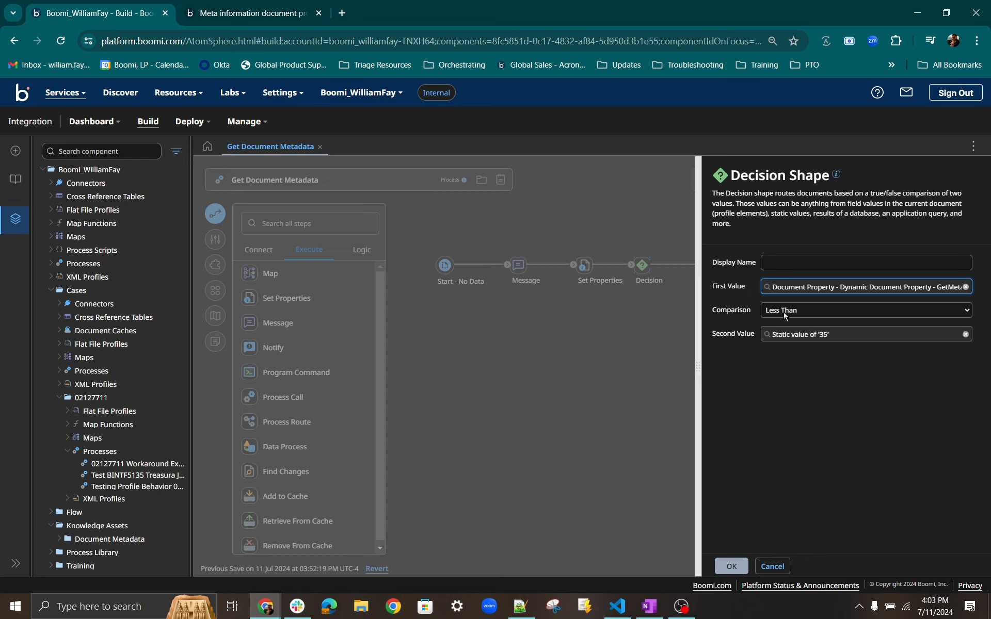
{"action": "left_click", "coordinate": [732, 566]}
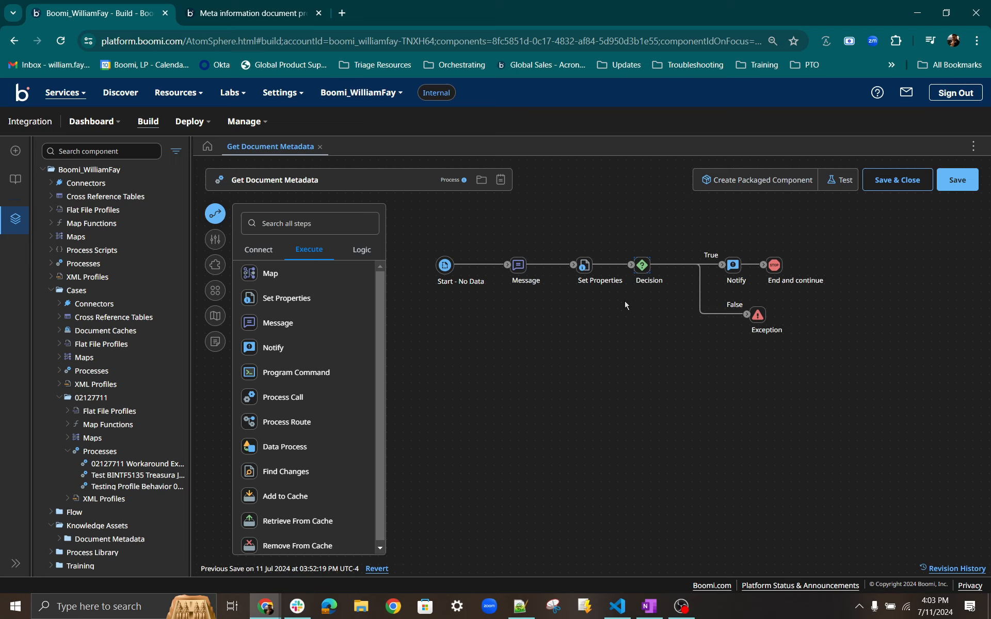
Save the Get Document Metadata process, run a new test on the Test cloud, and dismiss the run's message.
{"action": "left_click", "coordinate": [649, 282]}
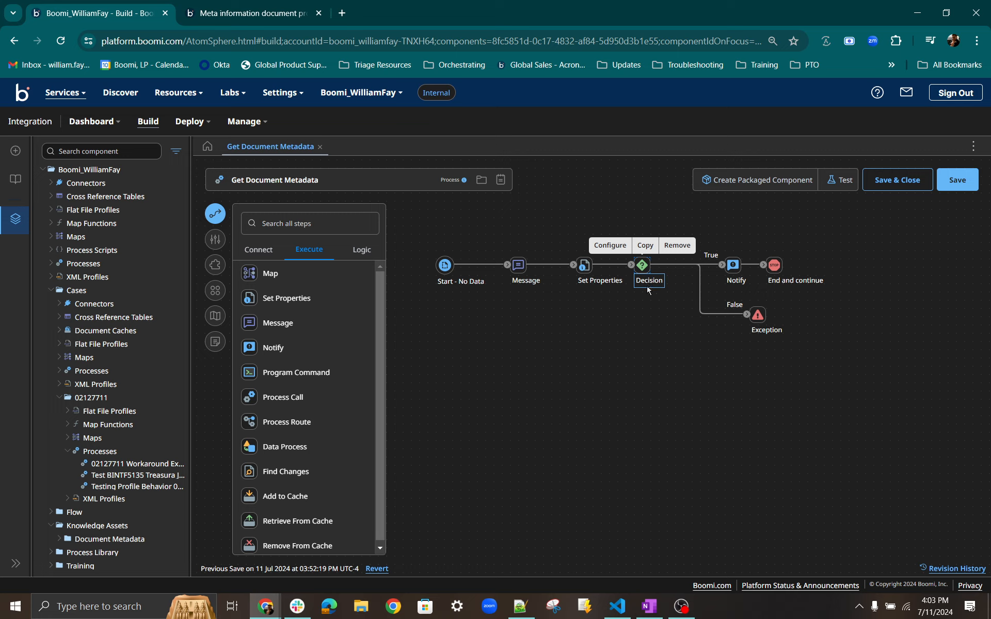
{"action": "left_click", "coordinate": [762, 321]}
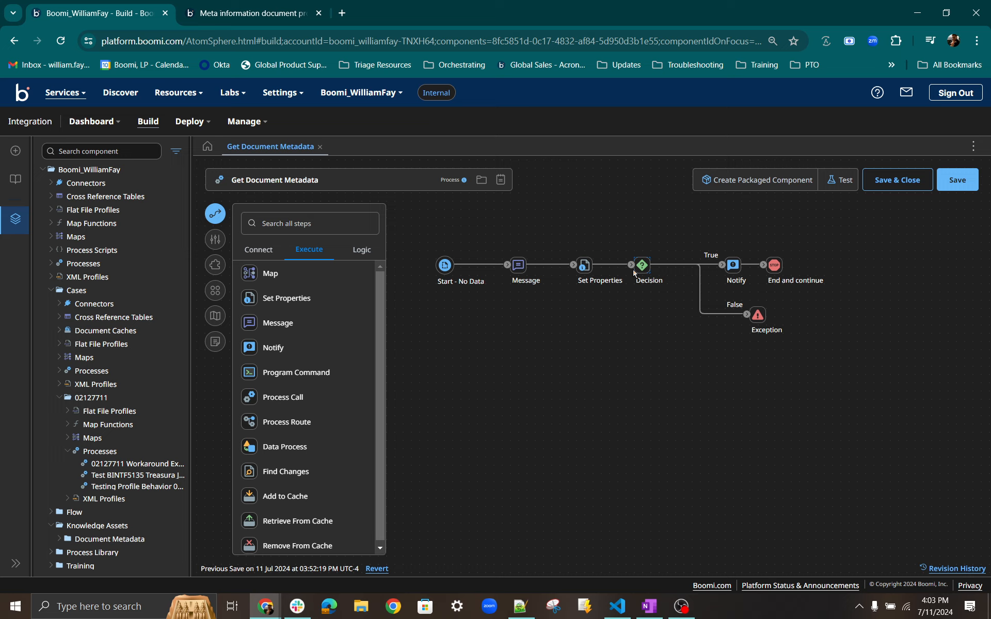
{"action": "left_click", "coordinate": [961, 189]}
{"action": "left_click", "coordinate": [840, 180]}
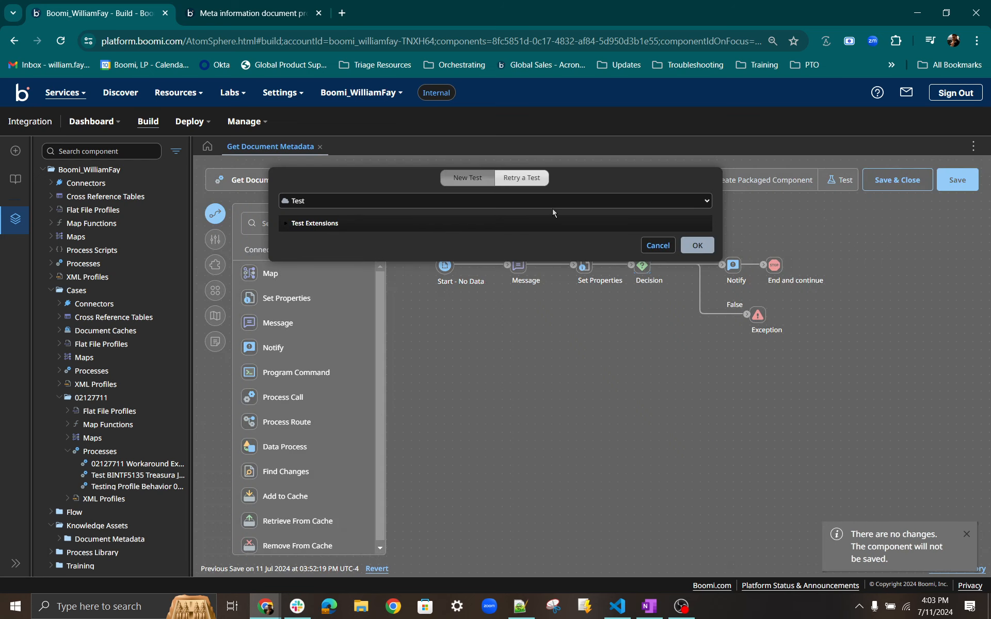
{"action": "left_click", "coordinate": [693, 244]}
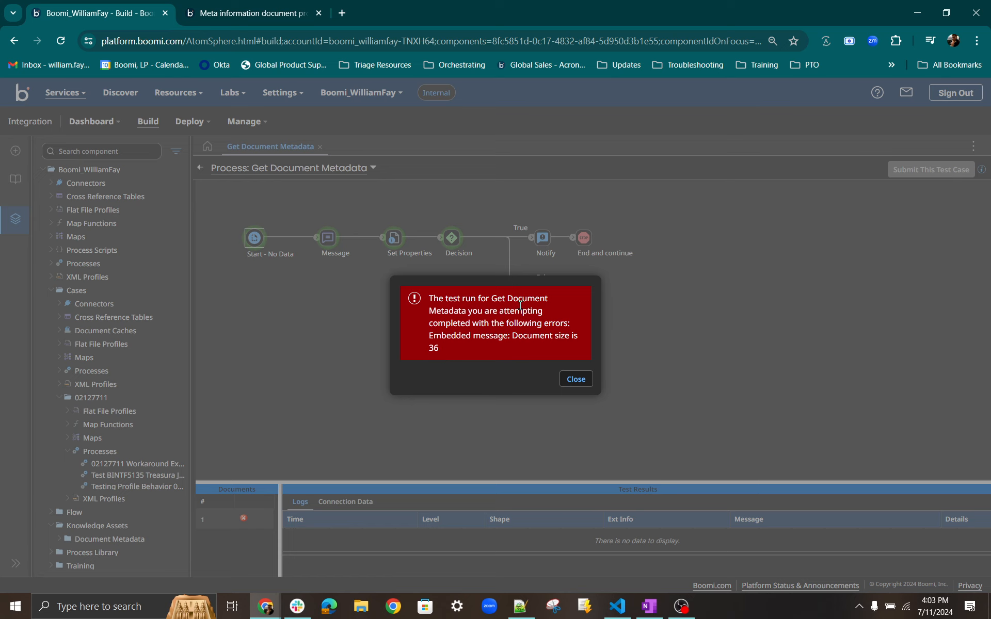
{"action": "left_click", "coordinate": [574, 379]}
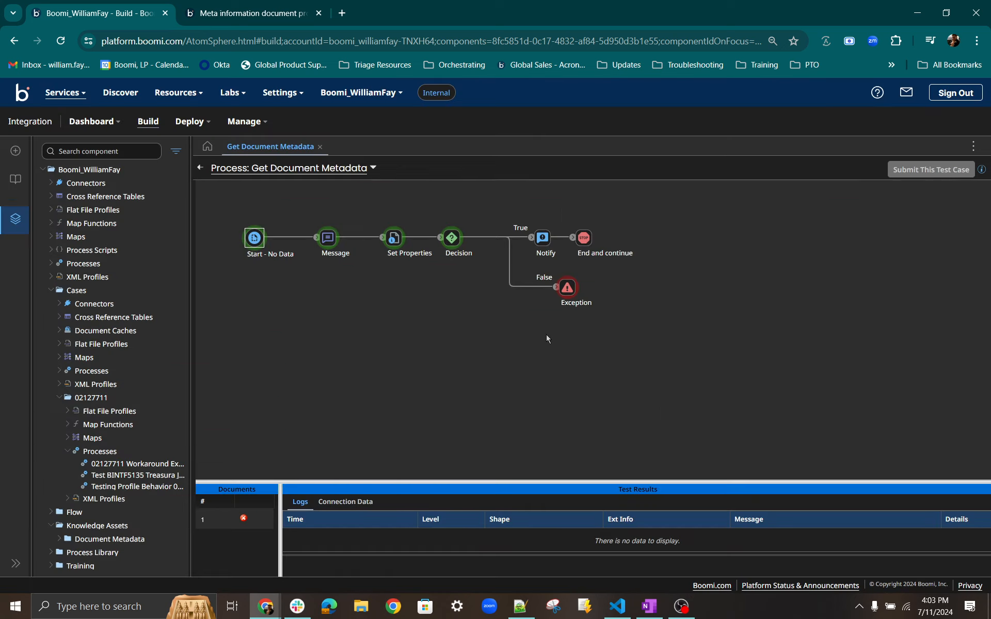
Inspect the test logs of the Set Properties shape.
{"action": "left_click", "coordinate": [392, 242]}
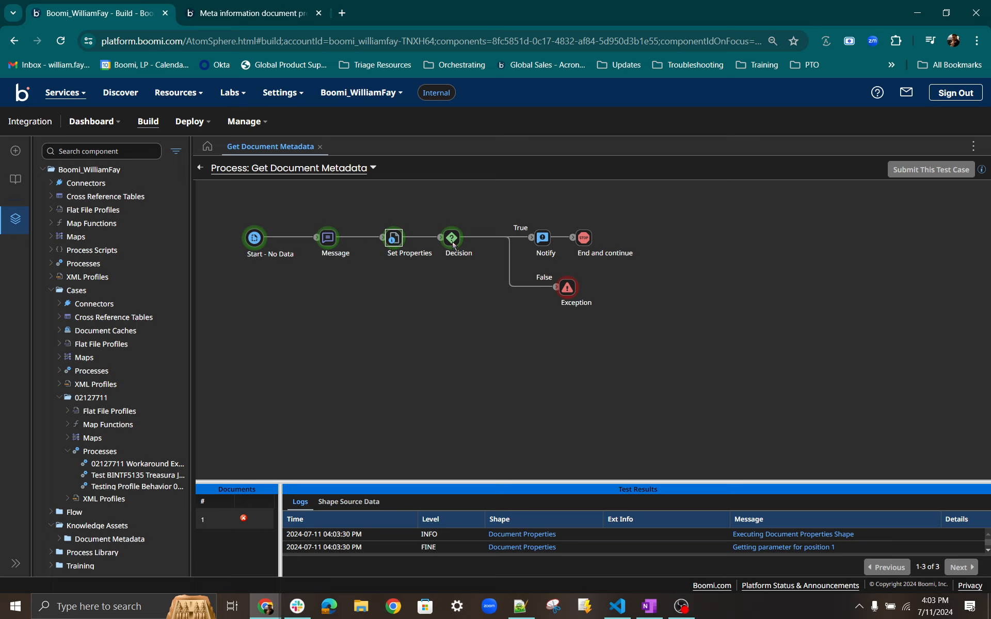